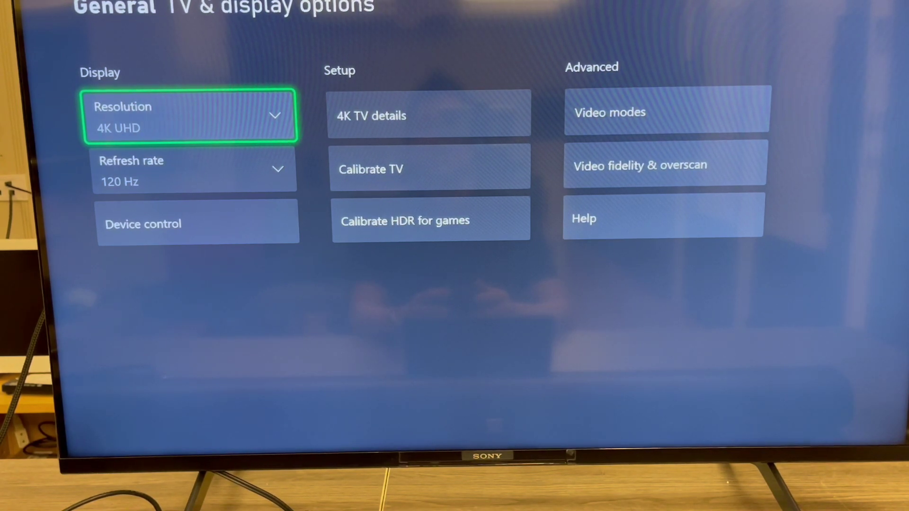
Open 4K TV details, showing 120Hz and HDR10 but no Dolby Vision gaming.
key(Down)
key(Up)
key(Right)
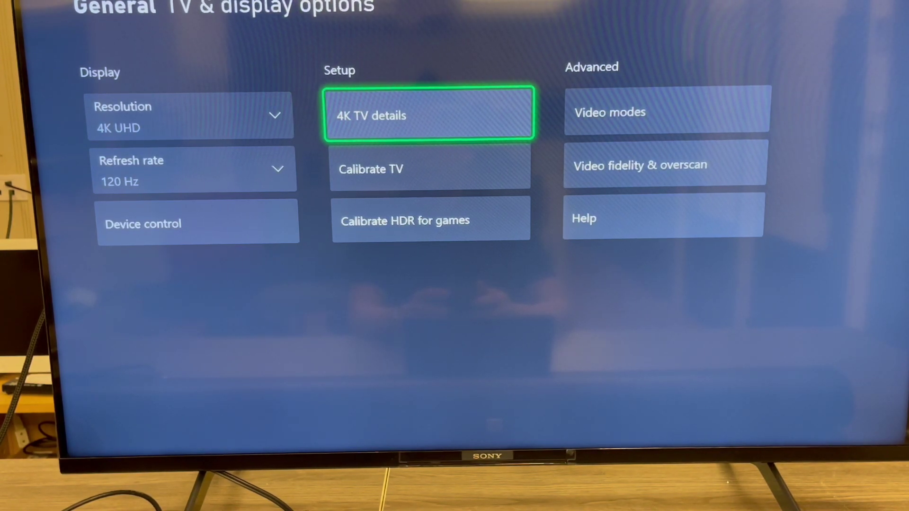
key(Return)
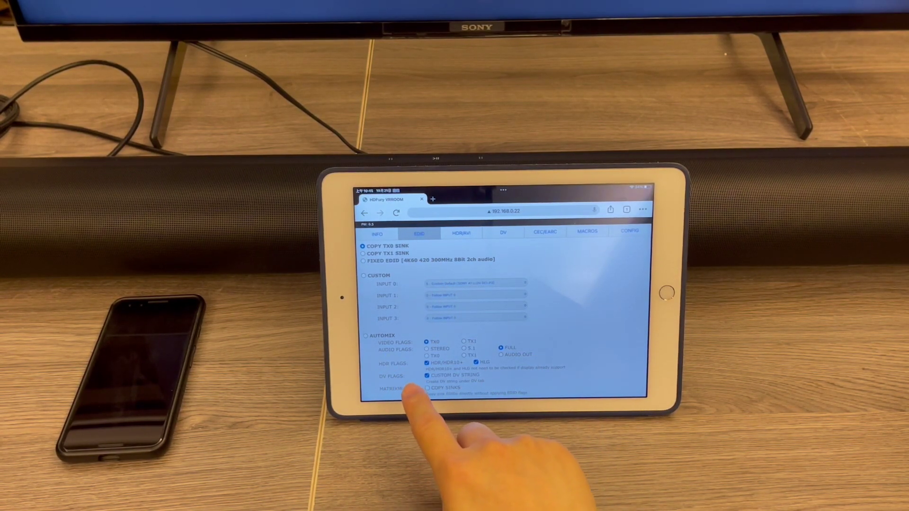
Set VRROOM EDID to AUTOMIX with custom DV string, then send the custom DV data block.
click(367, 335)
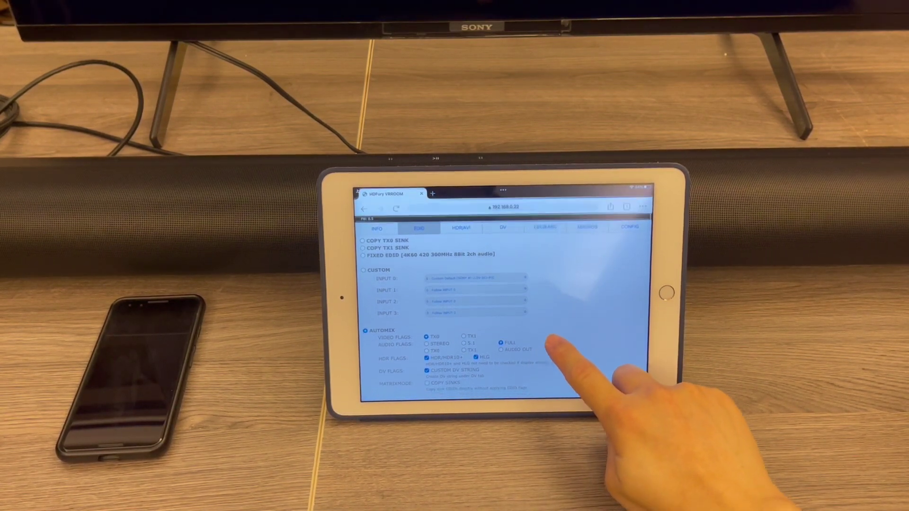
scroll(582, 355, down, 3)
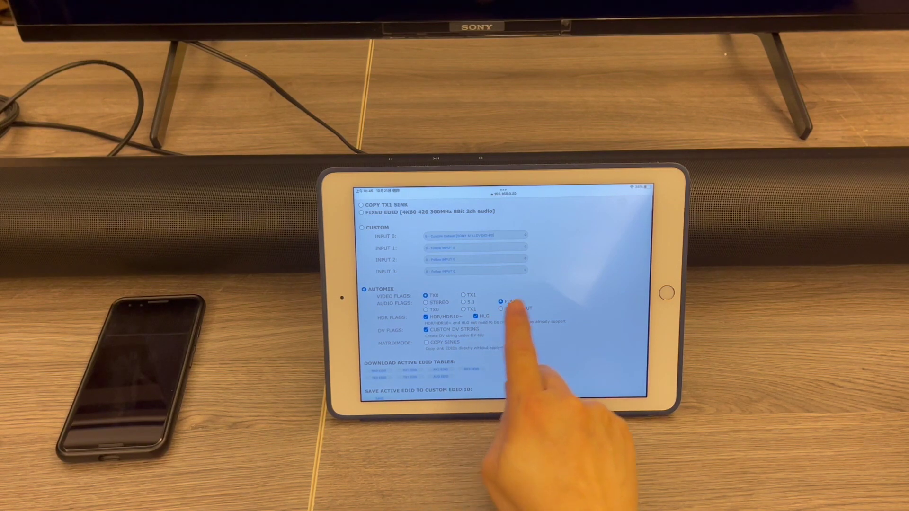
scroll(557, 318, up, 1)
scroll(568, 312, up, 2)
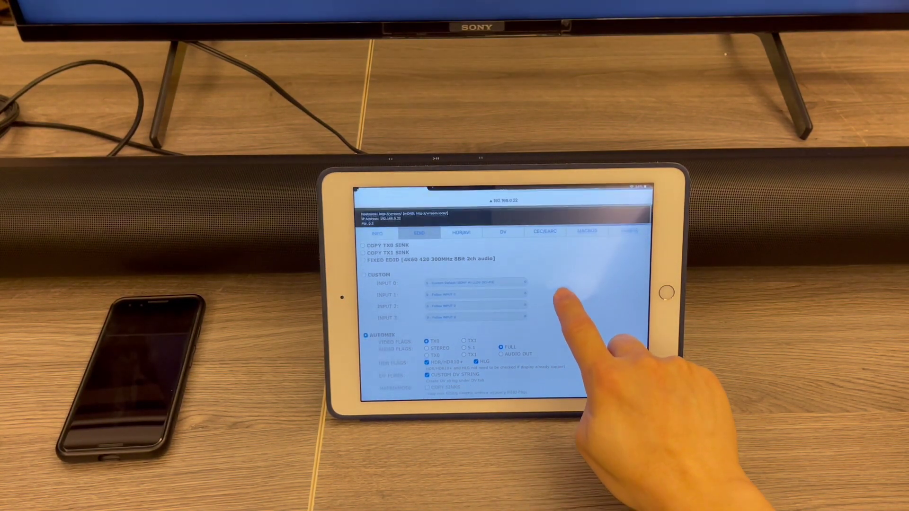
click(503, 226)
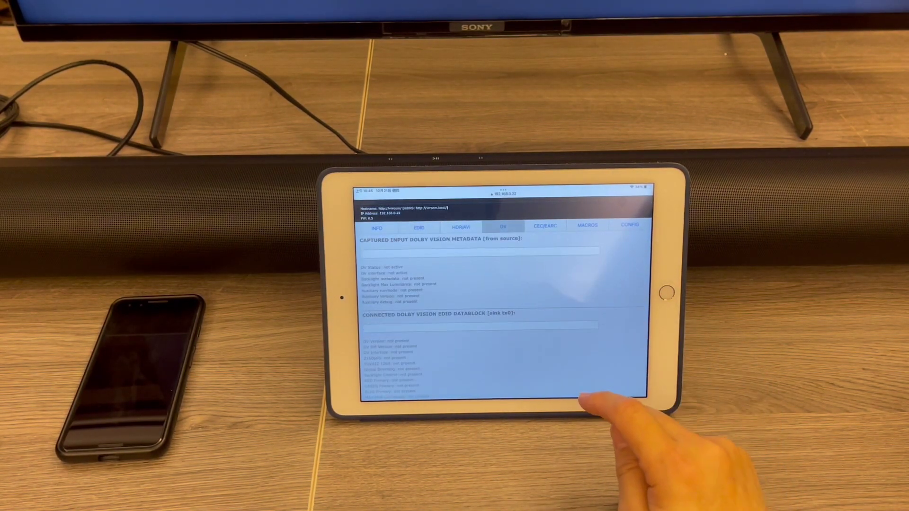
scroll(518, 324, down, 3)
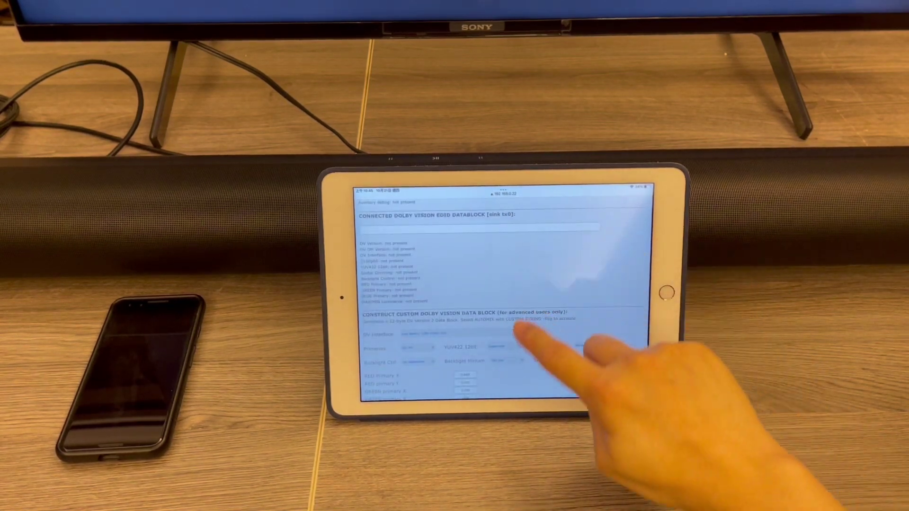
scroll(548, 345, down, 3)
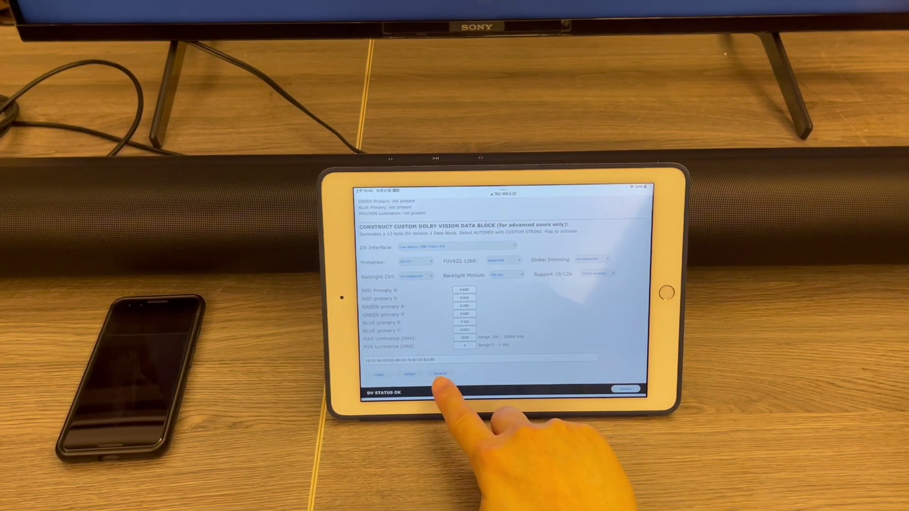
click(438, 375)
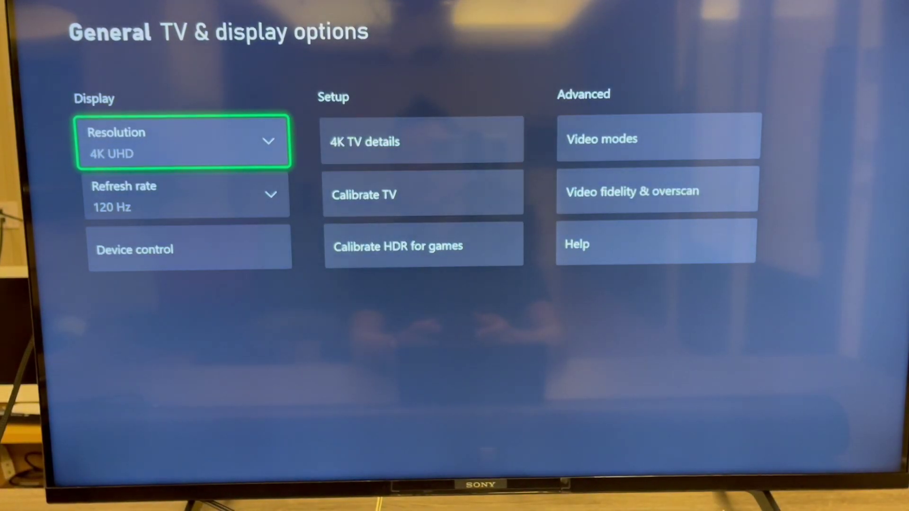
Reopen 4K TV details to confirm Dolby Vision gaming at 4K 120Hz, then close it.
key(Escape)
key(Right)
key(Down)
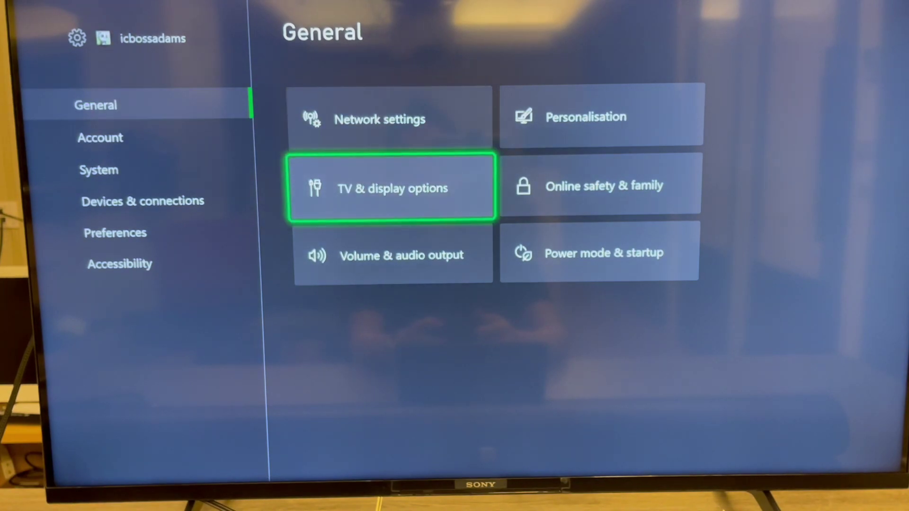
key(Return)
key(Right)
key(Return)
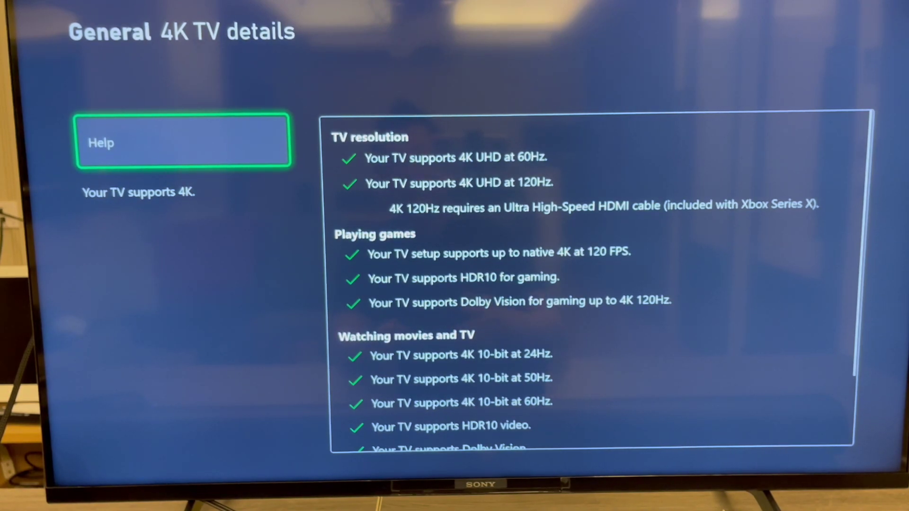
key(Escape)
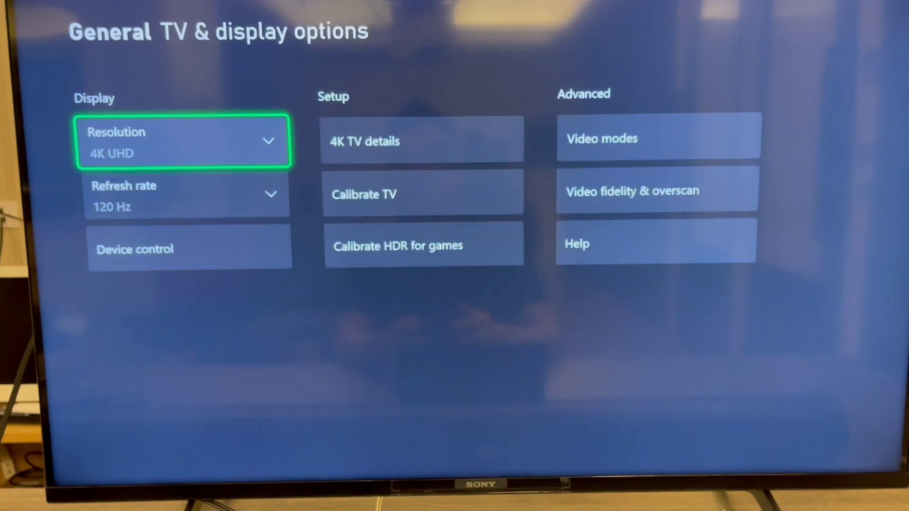
Start Gears of War: Ultimate Edition from the Xbox guide.
key(super)
key(Down)
key(Down)
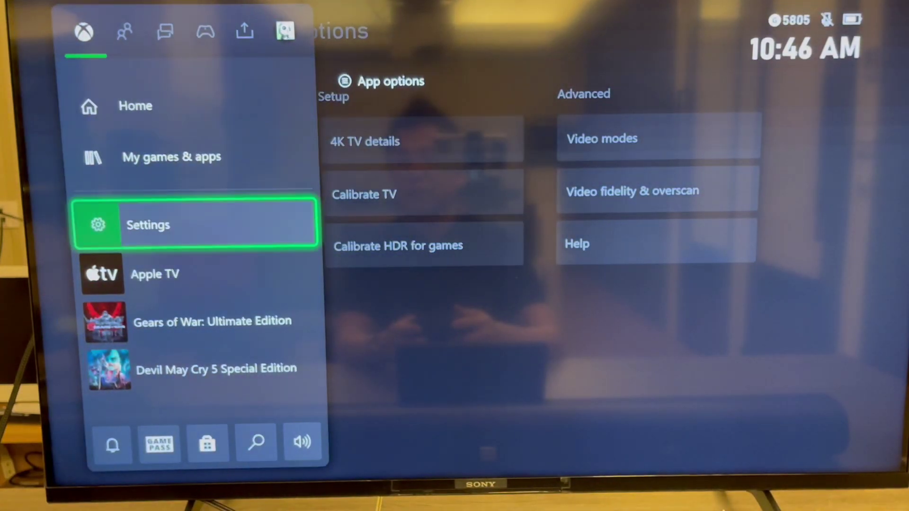
key(Down)
key(Down)
key(Return)
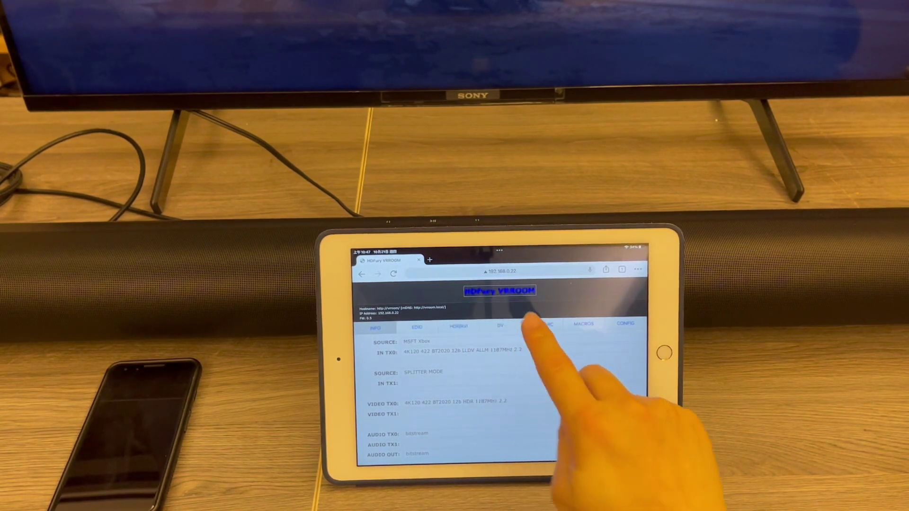
click(529, 317)
scroll(537, 345, down, 5)
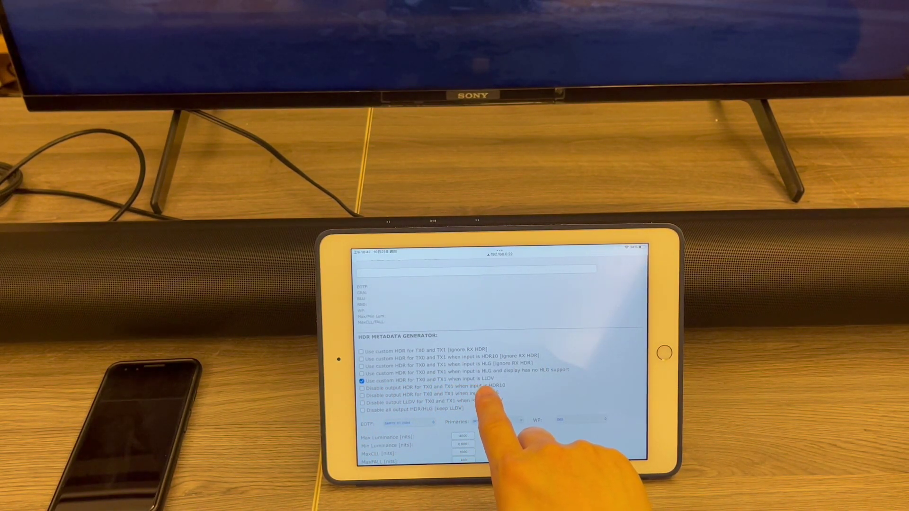
scroll(487, 334, up, 3)
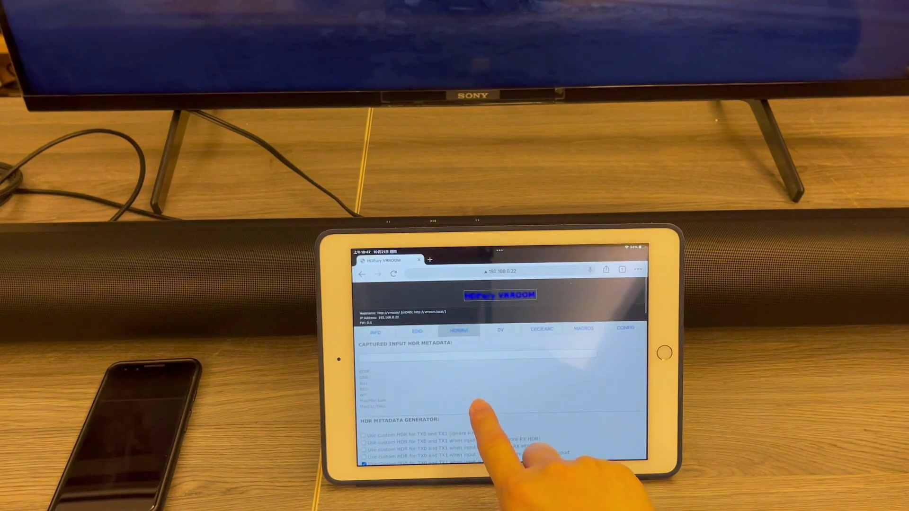
click(375, 331)
scroll(532, 383, down, 2)
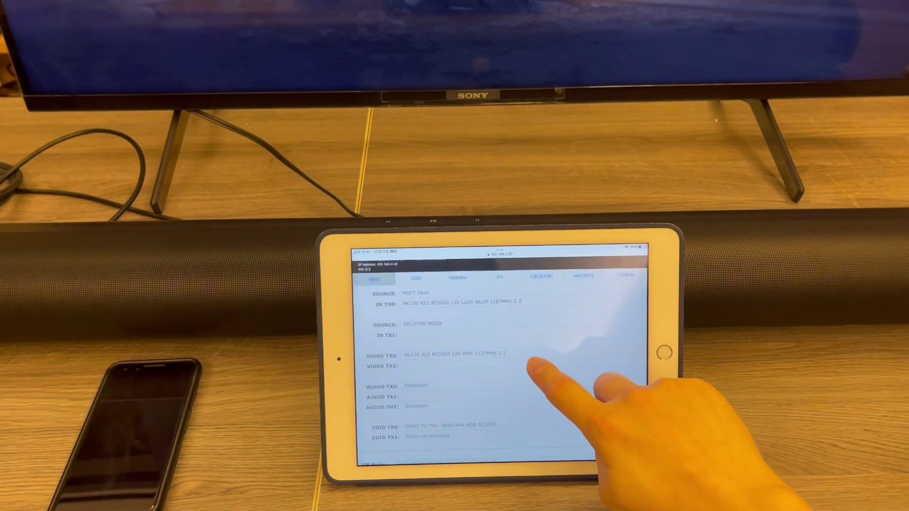